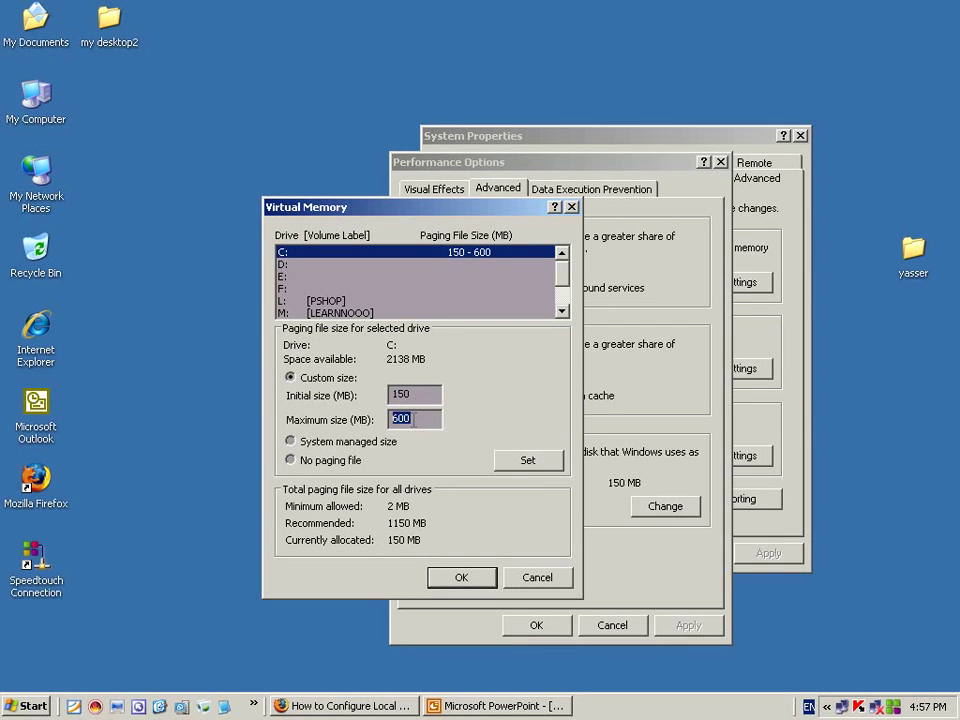
Enter 600 MB as the custom maximum paging file size for drive C: and select the initial size value.
type("600")
left_click_drag(435, 393, 385, 394)
left_click(405, 418)
double_click(404, 418)
double_click(422, 395)
Open drive C: from My Computer and look through its files and folders.
double_click(24, 92)
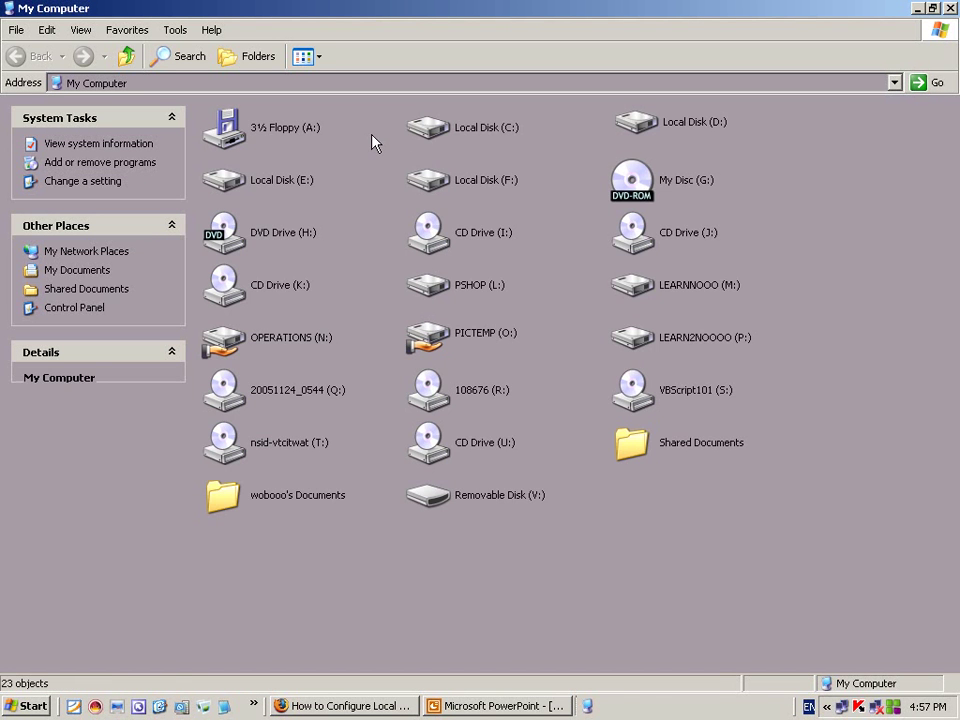
left_click(451, 126)
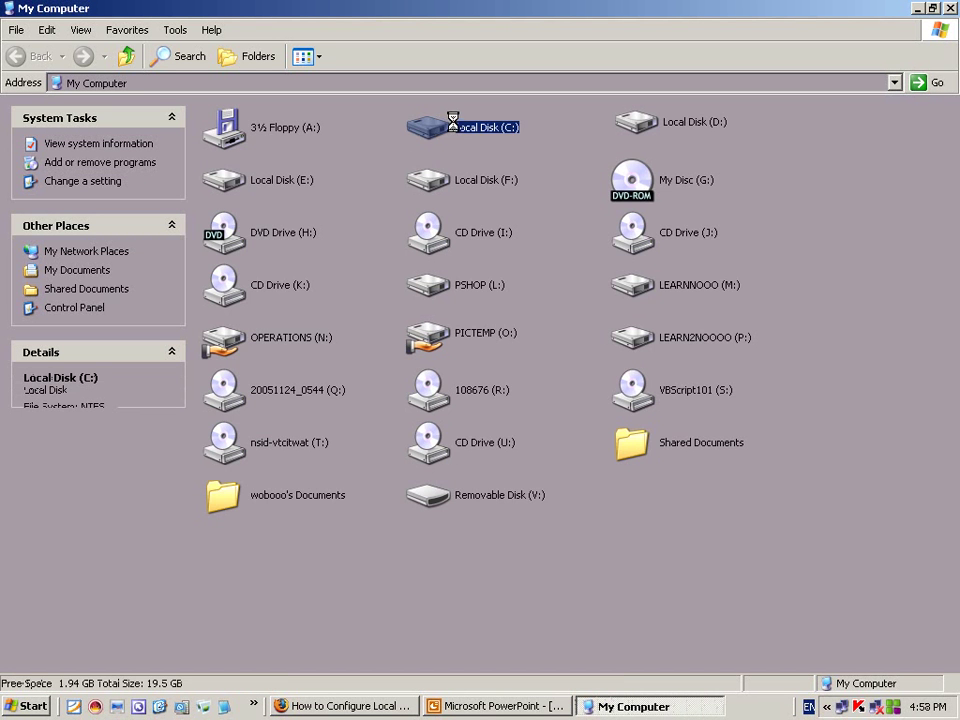
right_click(452, 125)
left_click(522, 136)
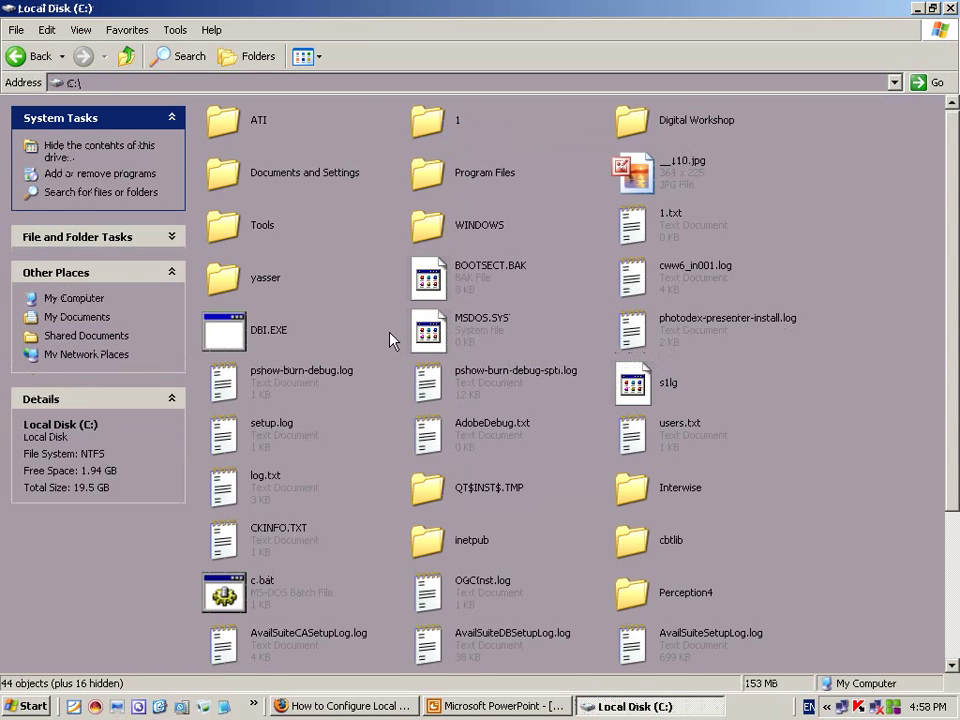
scroll(390, 340, "down", 4)
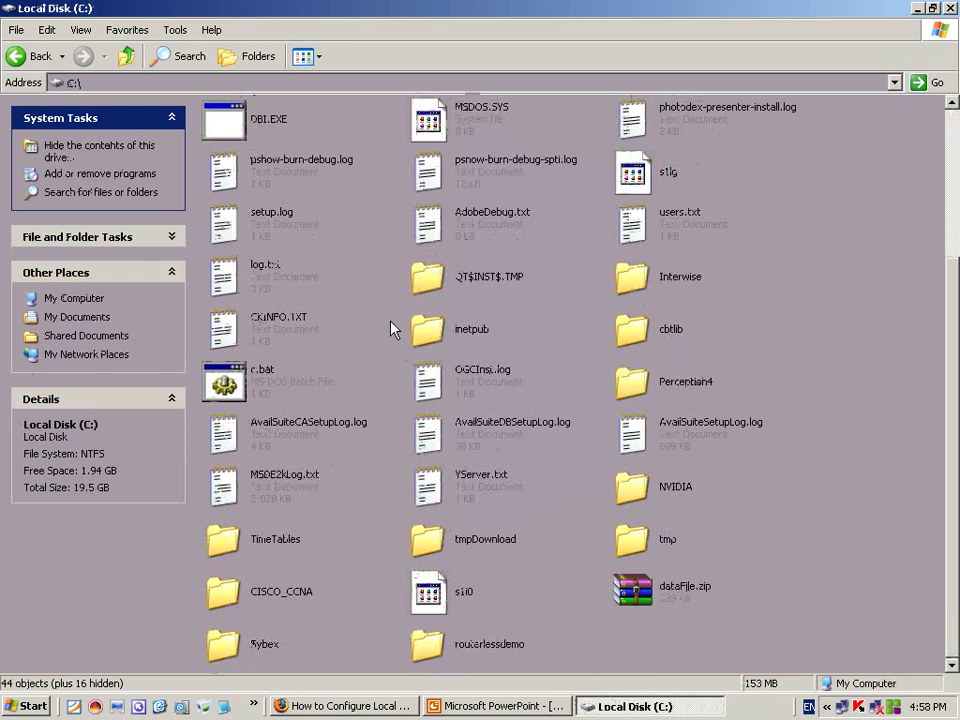
scroll(505, 447, "up", 4)
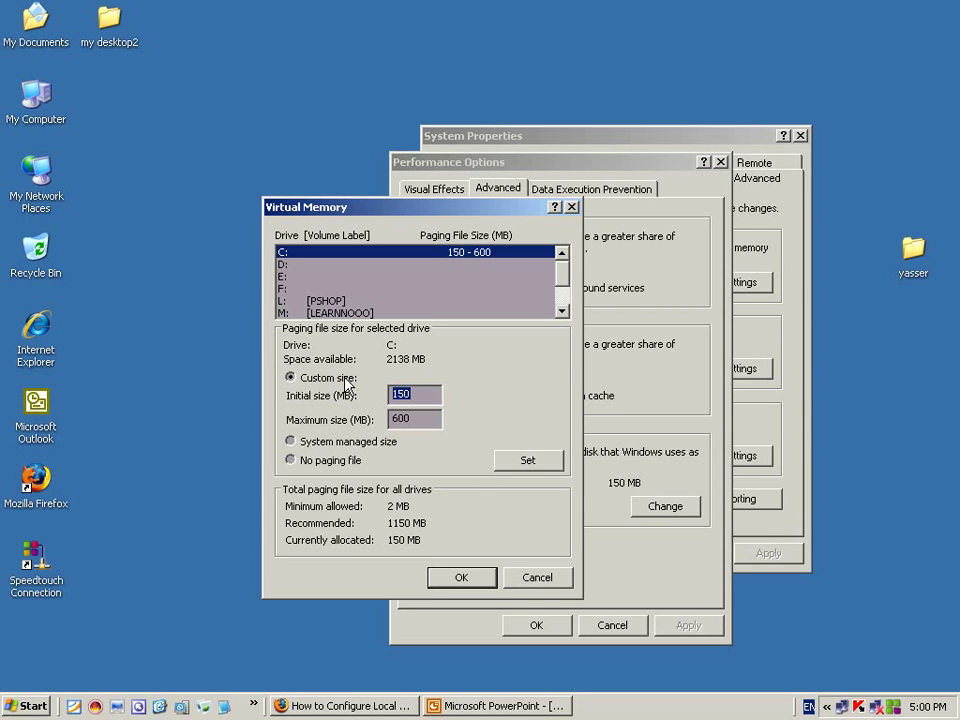
Cancel the Virtual Memory changes and view the Data Execution Prevention options, leaving Performance Options without saving.
left_click(561, 582)
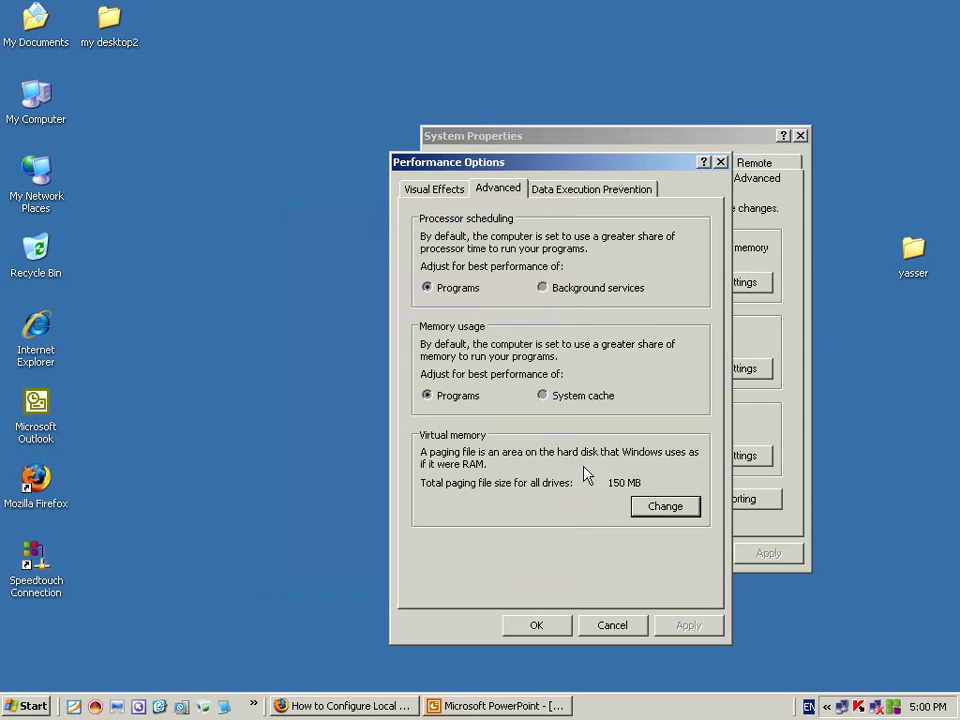
left_click(567, 195)
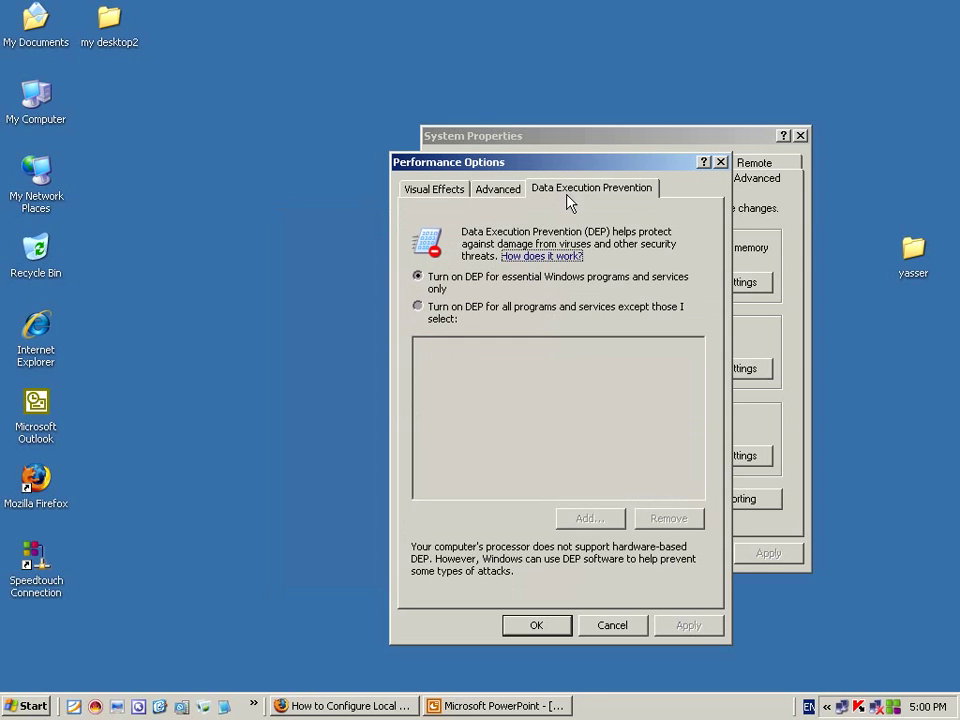
left_click(598, 632)
left_click(612, 625)
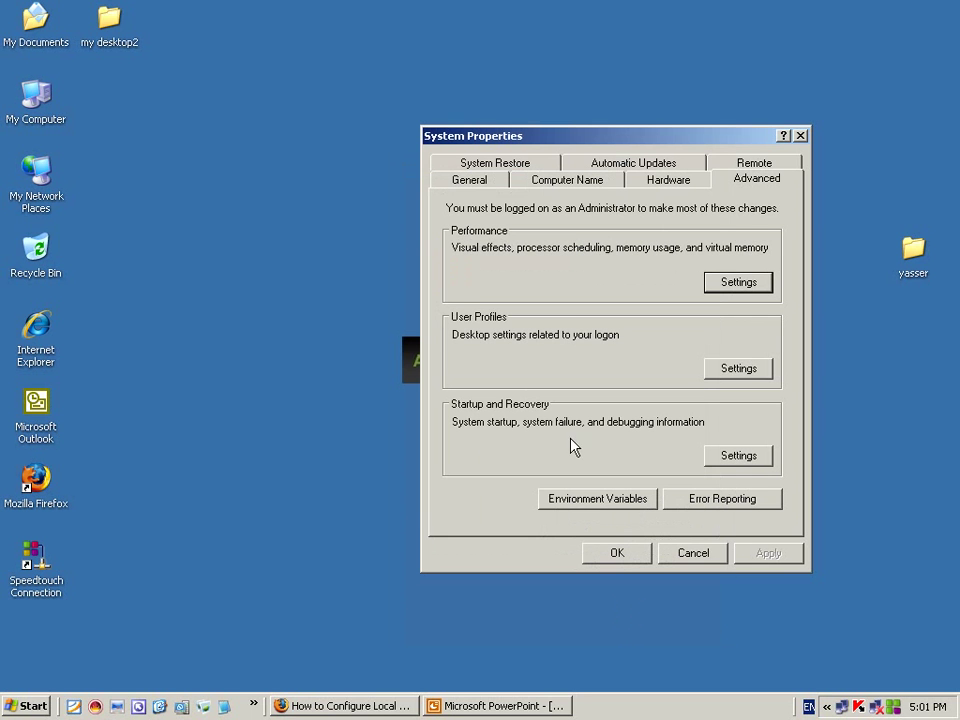
View the Hardware options in System Properties and return to the Advanced options.
left_click(660, 182)
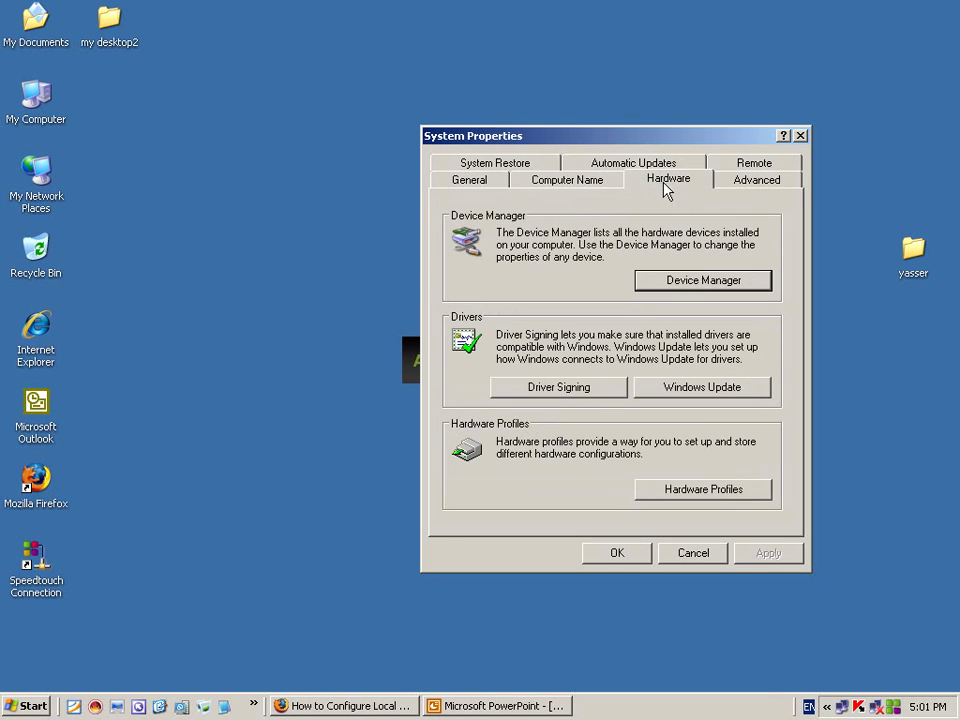
left_click(765, 184)
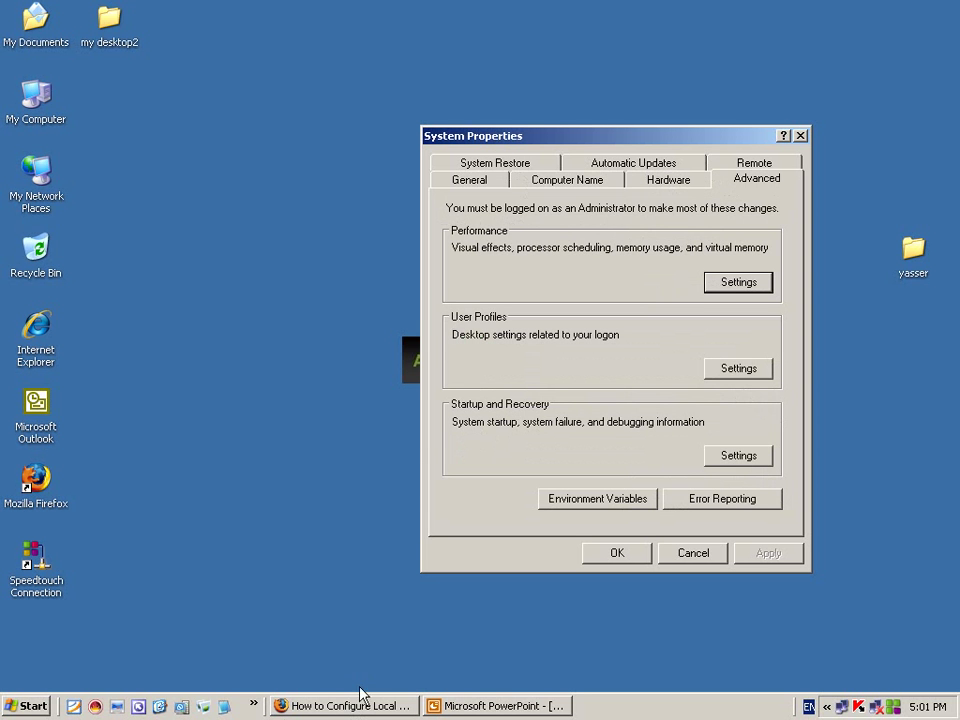
Switch to the PowerPoint presentation 2272C_08.ppt and browse its slides up to "Customizing the My Documents Folder".
left_click(486, 706)
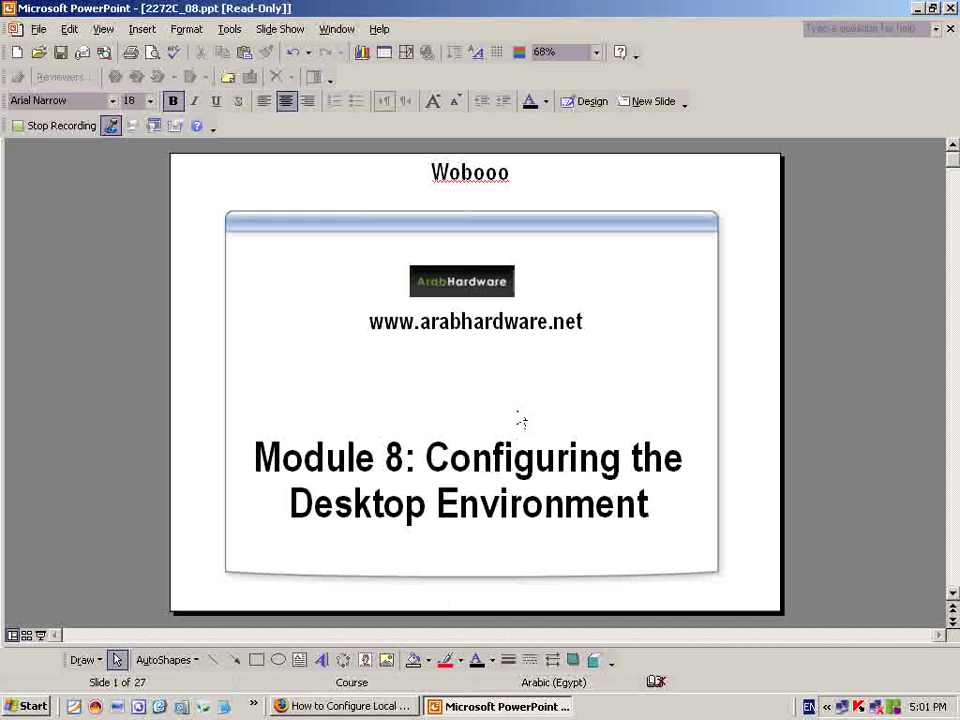
scroll(529, 375, "down", 1)
scroll(531, 375, "down", 3)
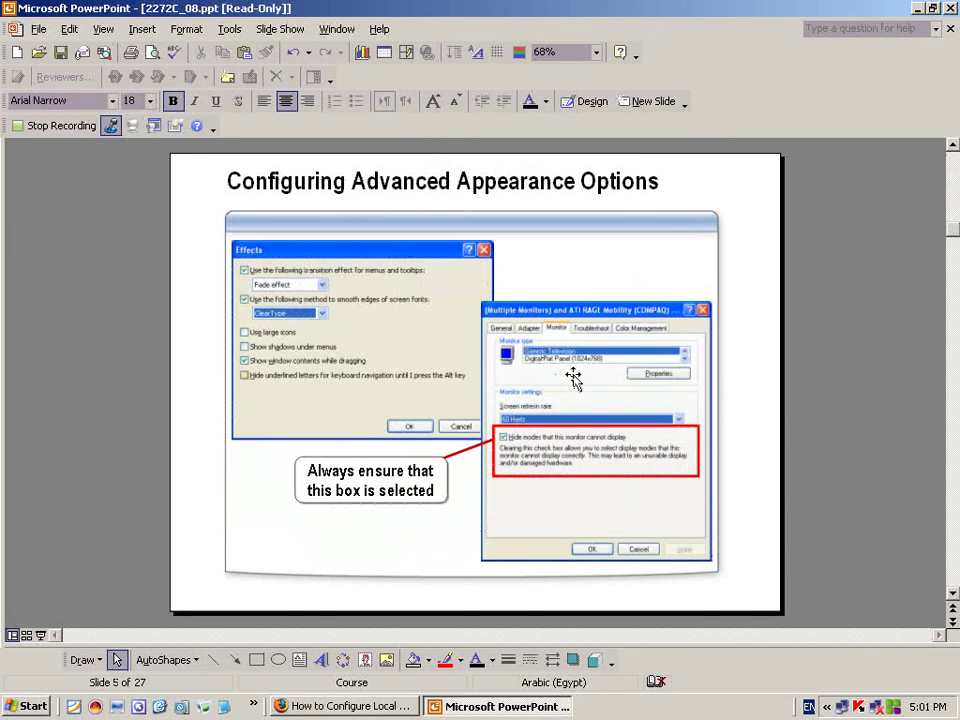
scroll(574, 386, "down", 1)
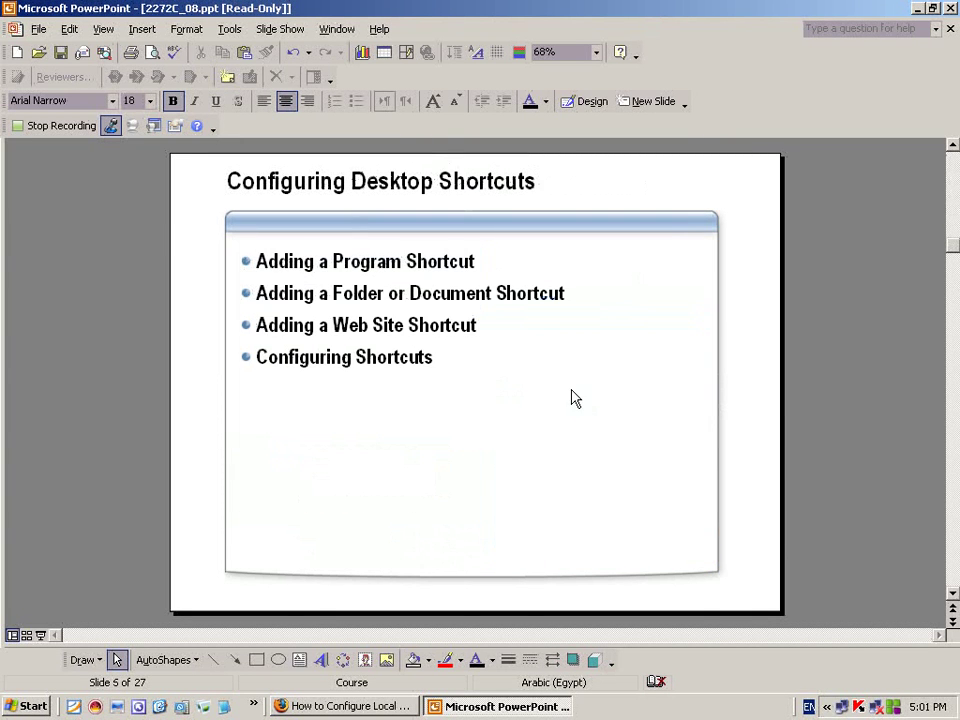
scroll(523, 340, "down", 1)
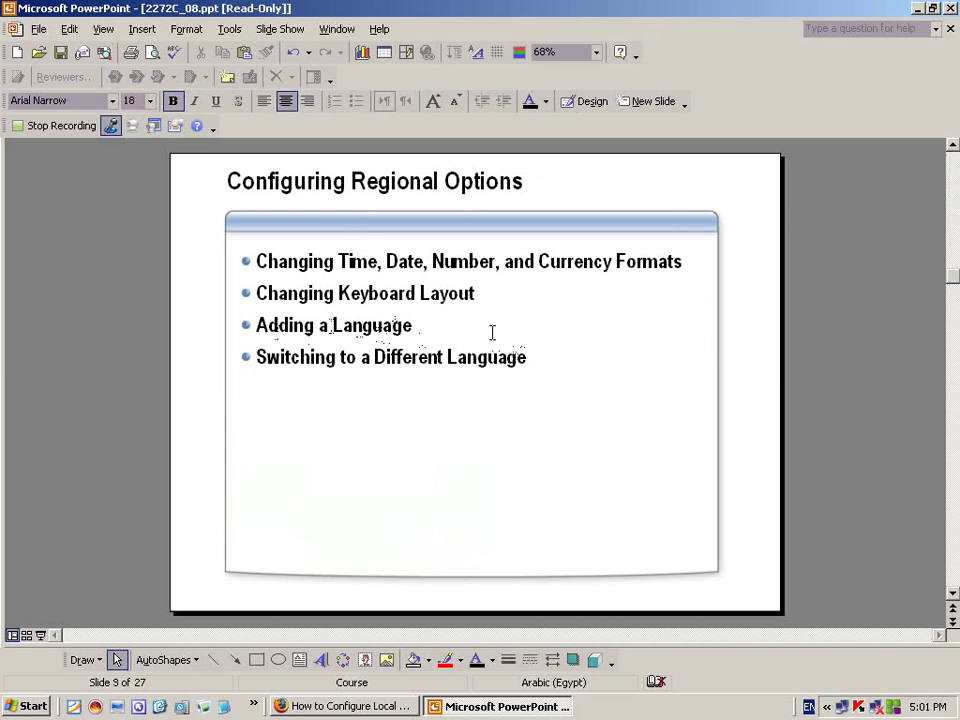
scroll(491, 334, "down", 1)
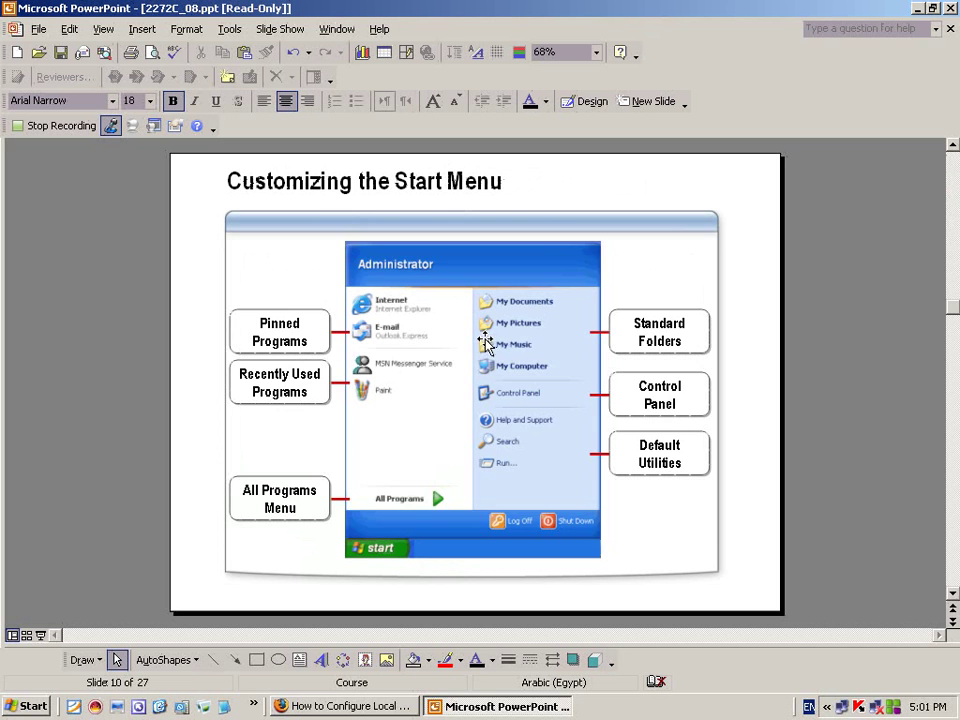
scroll(487, 343, "down", 1)
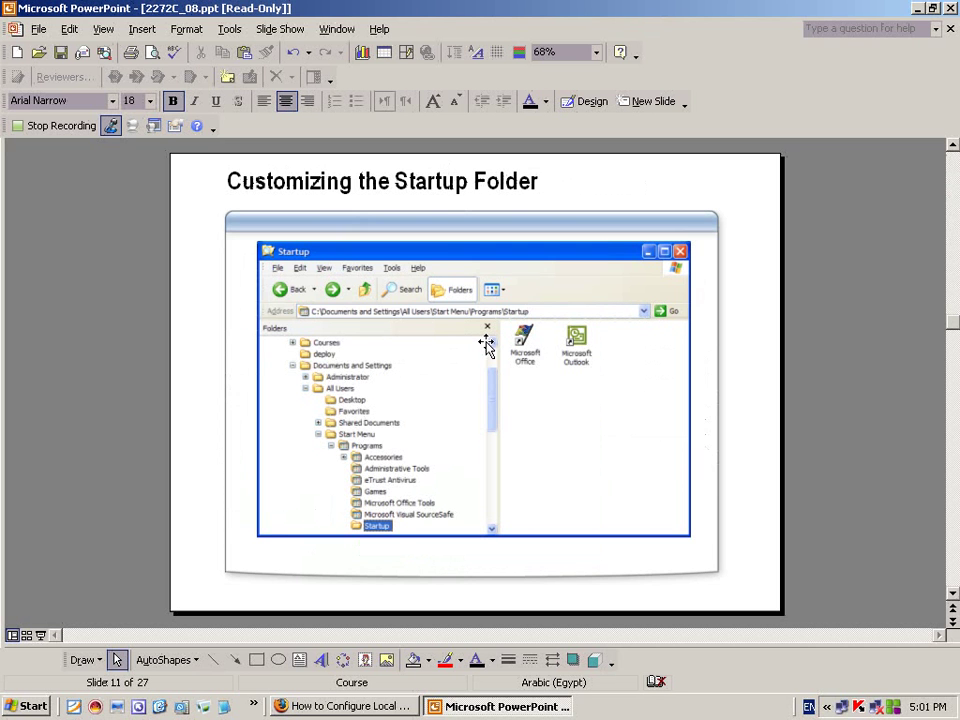
scroll(487, 344, "down", 2)
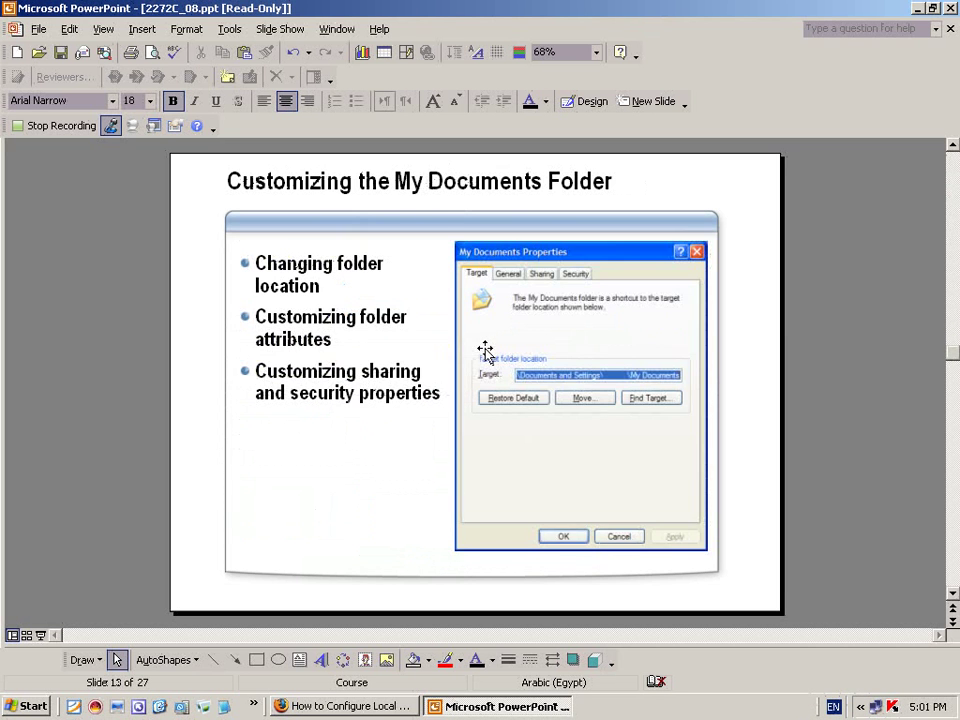
scroll(486, 355, "down", 1)
scroll(484, 356, "up", 1)
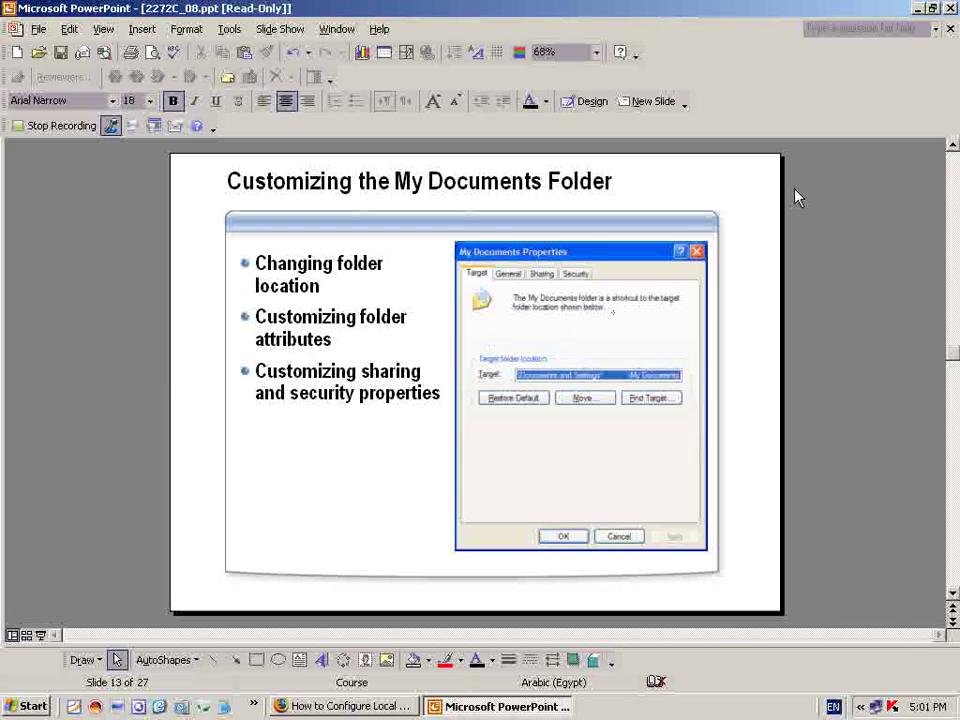
Return to the desktop and examine the My Documents target location and its move destinations, cancelling without changing the folder.
left_click(917, 14)
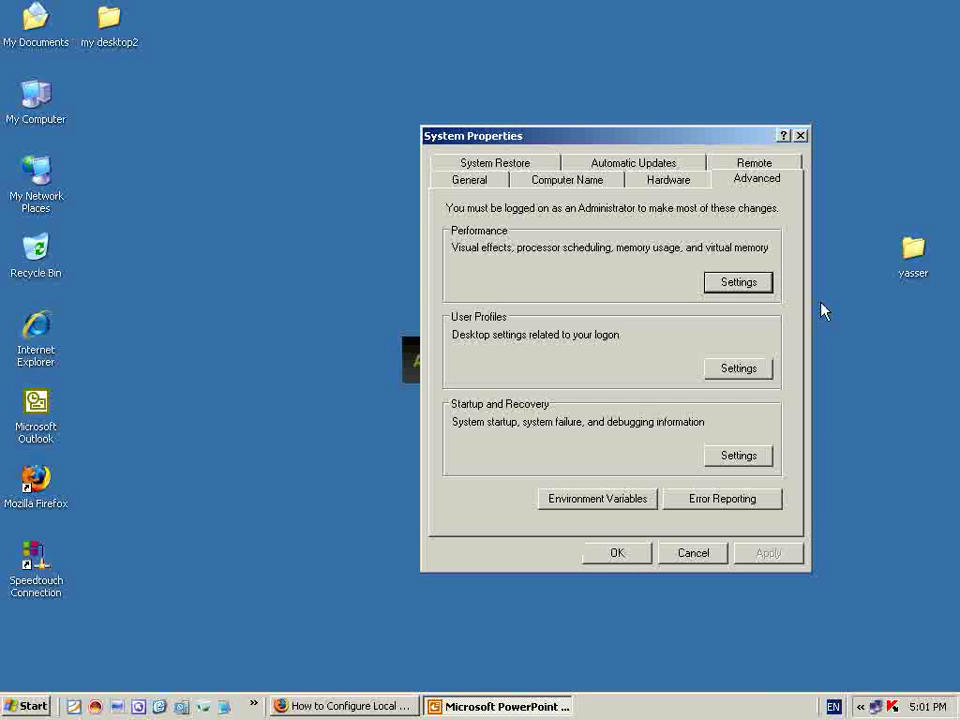
left_click(458, 708)
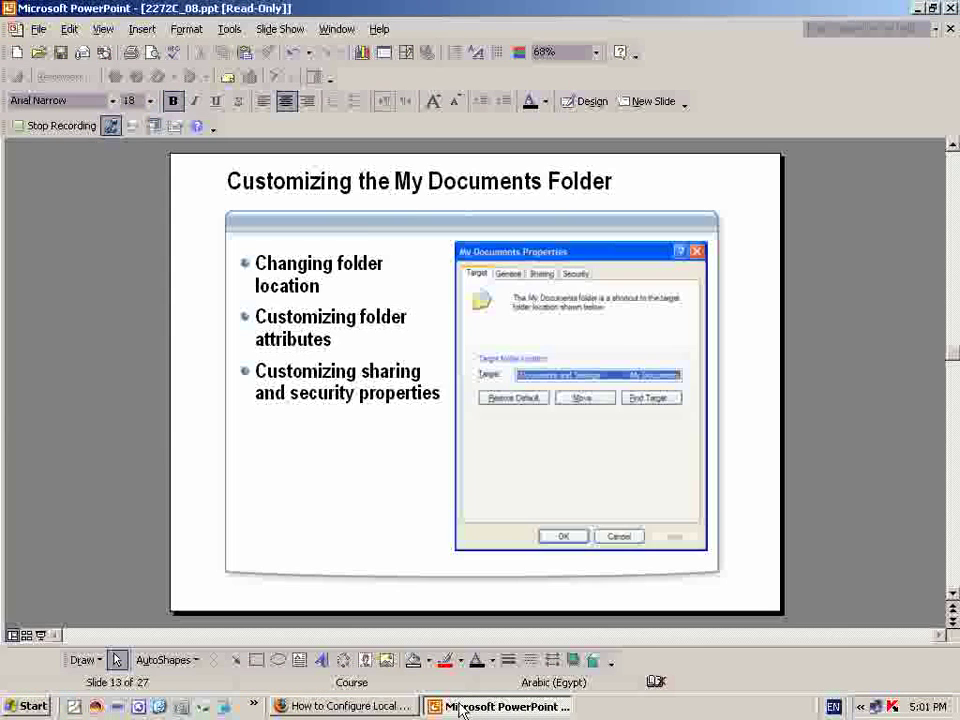
left_click(455, 706)
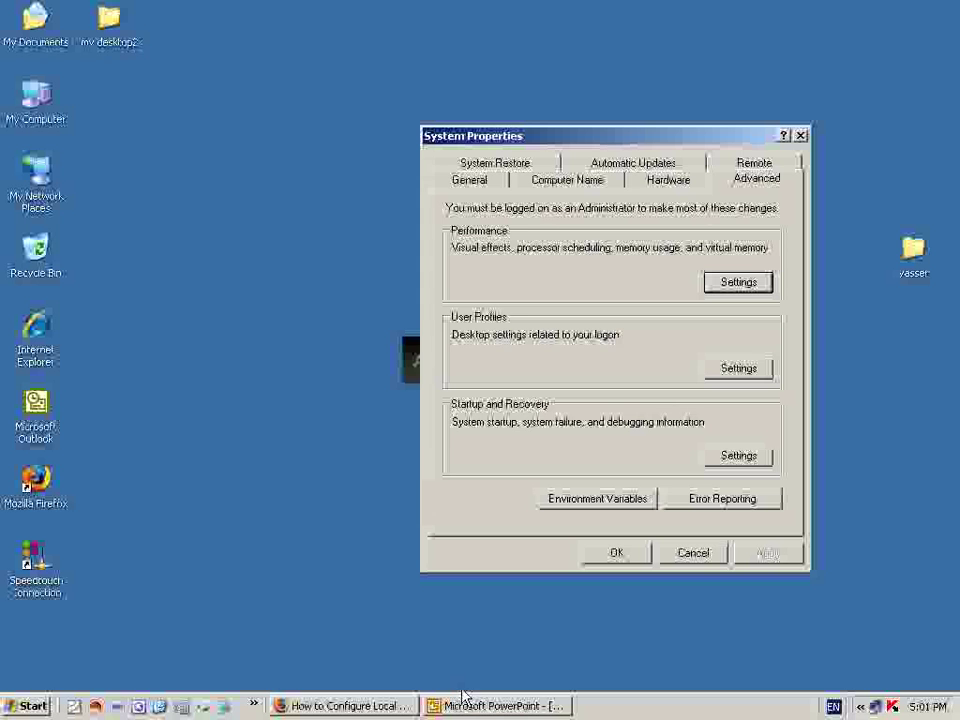
right_click(42, 28)
left_click(100, 229)
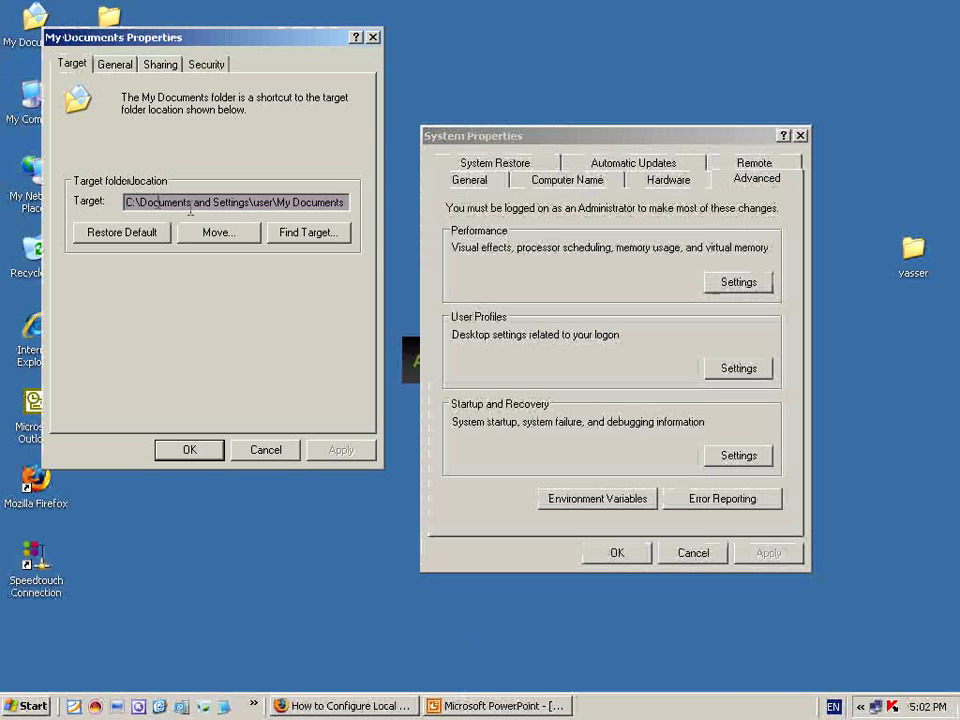
left_click_drag(158, 202, 125, 202)
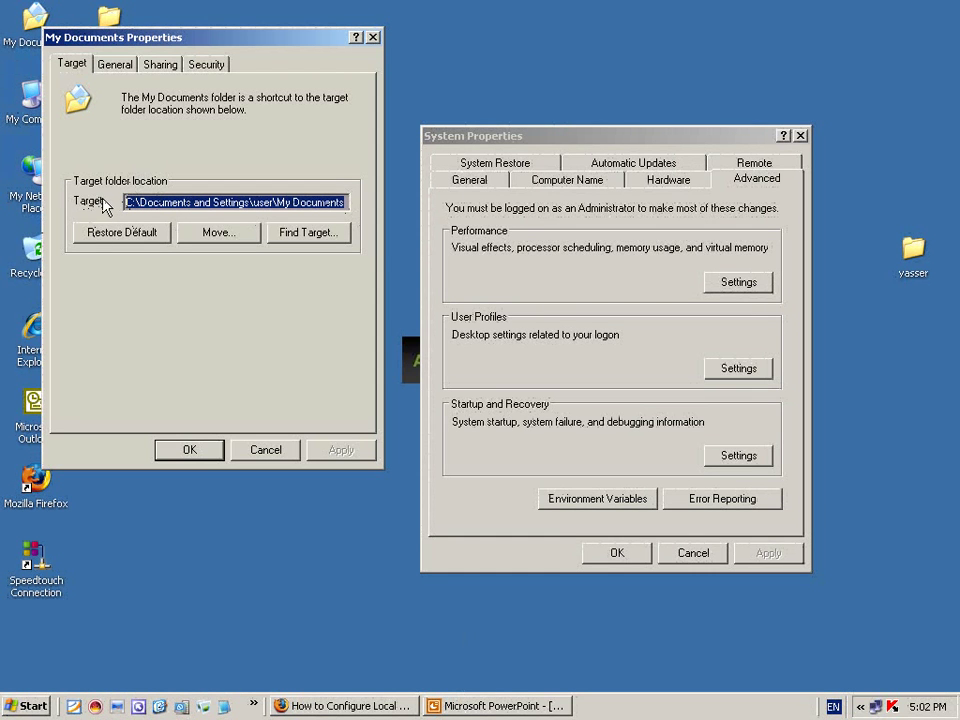
left_click(233, 238)
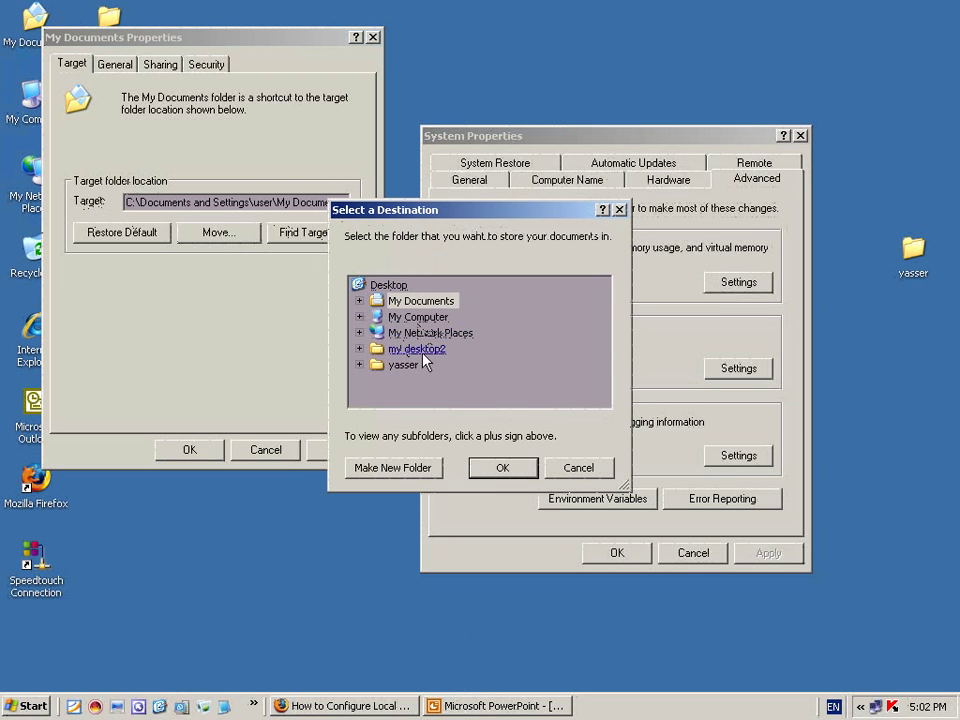
left_click(576, 472)
left_click(280, 452)
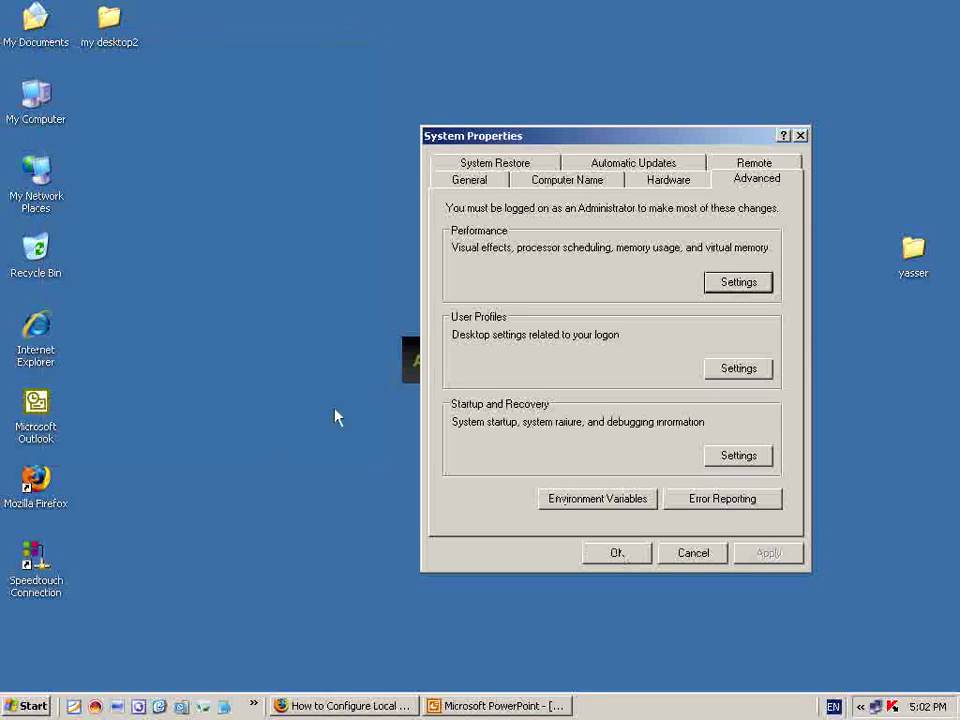
Review the desktop's Display Properties, including the theme and appearance options, and close them without saving.
right_click(221, 226)
left_click(298, 356)
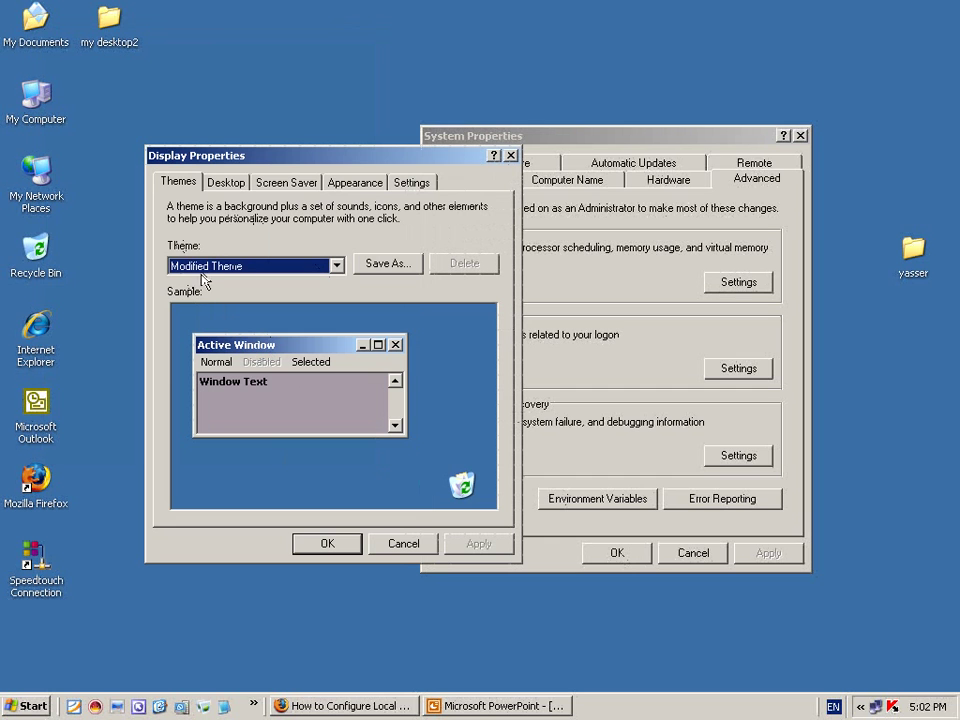
left_click(225, 182)
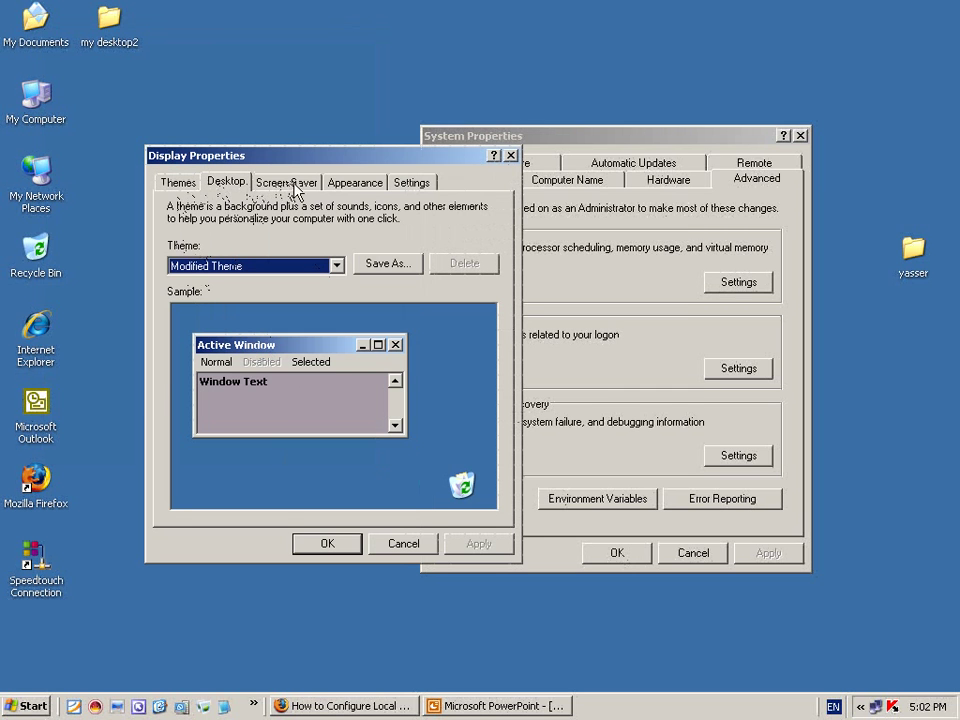
left_click(375, 190)
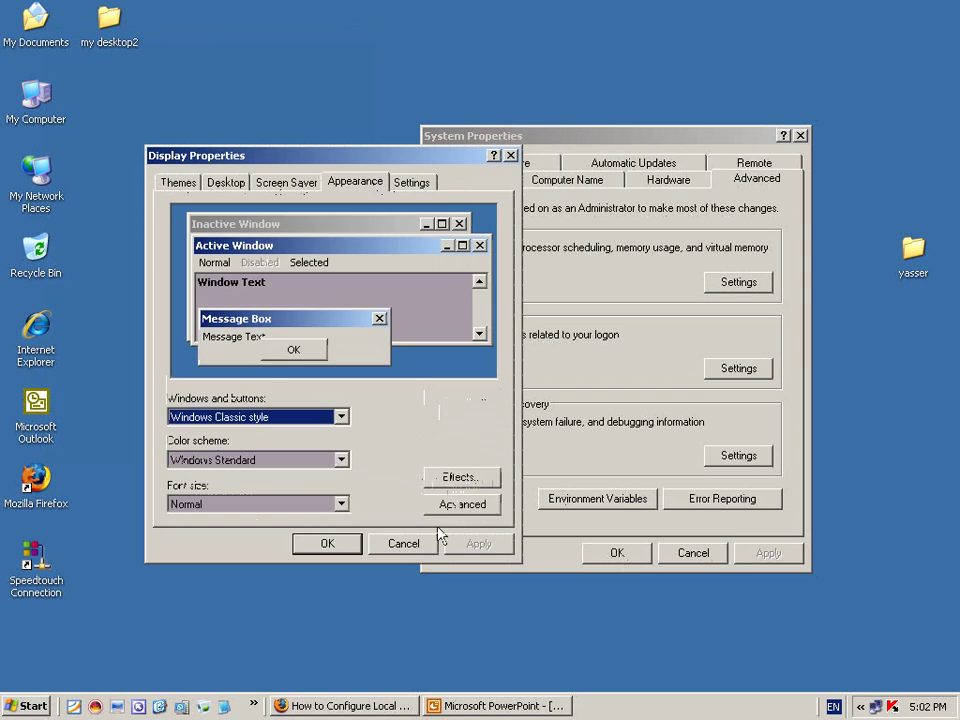
left_click(405, 546)
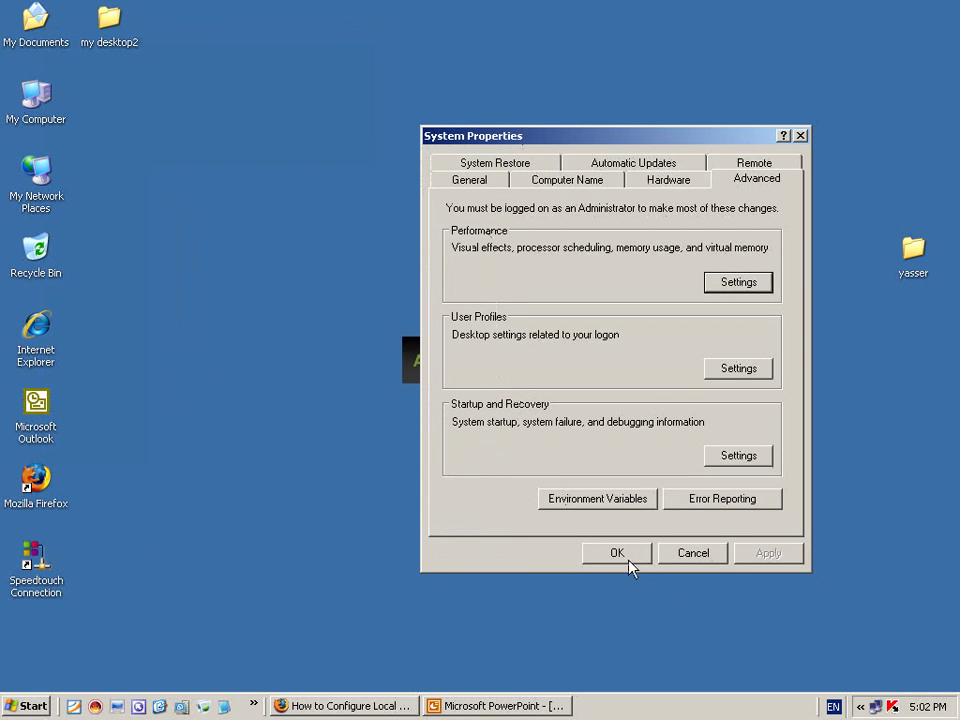
left_click(459, 706)
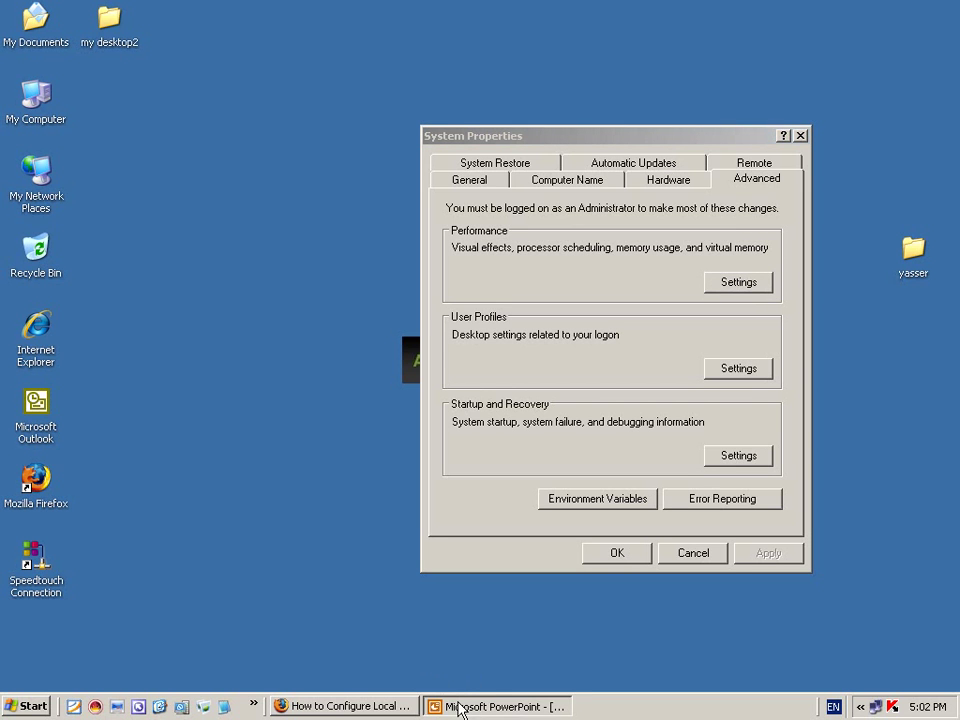
left_click(459, 706)
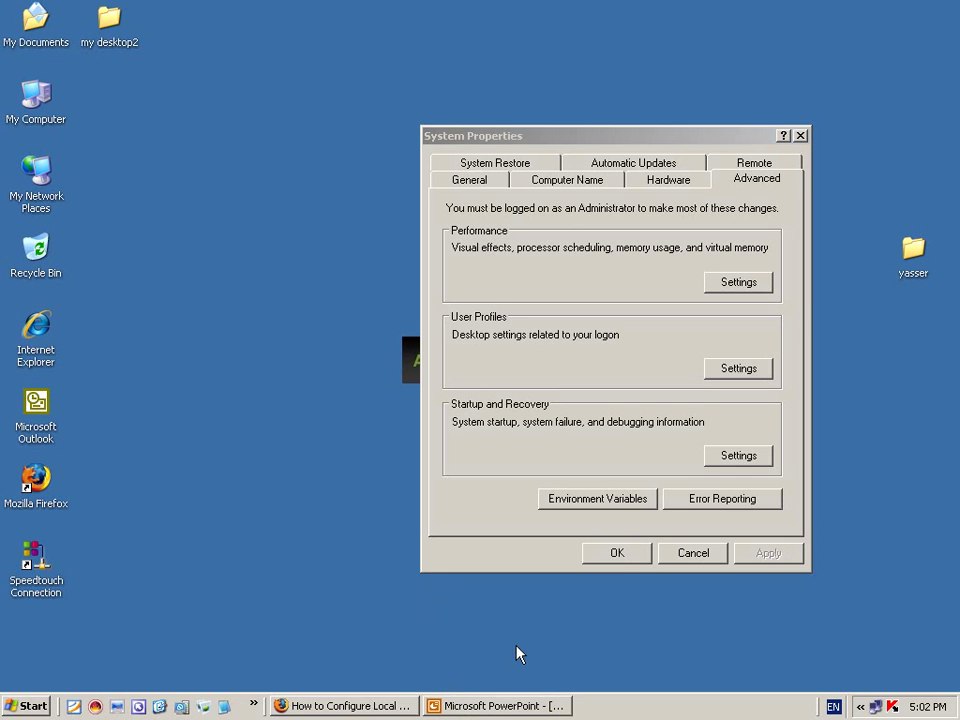
Examine the Driver Signing options under the System Properties hardware settings and cancel without changing them.
left_click(660, 180)
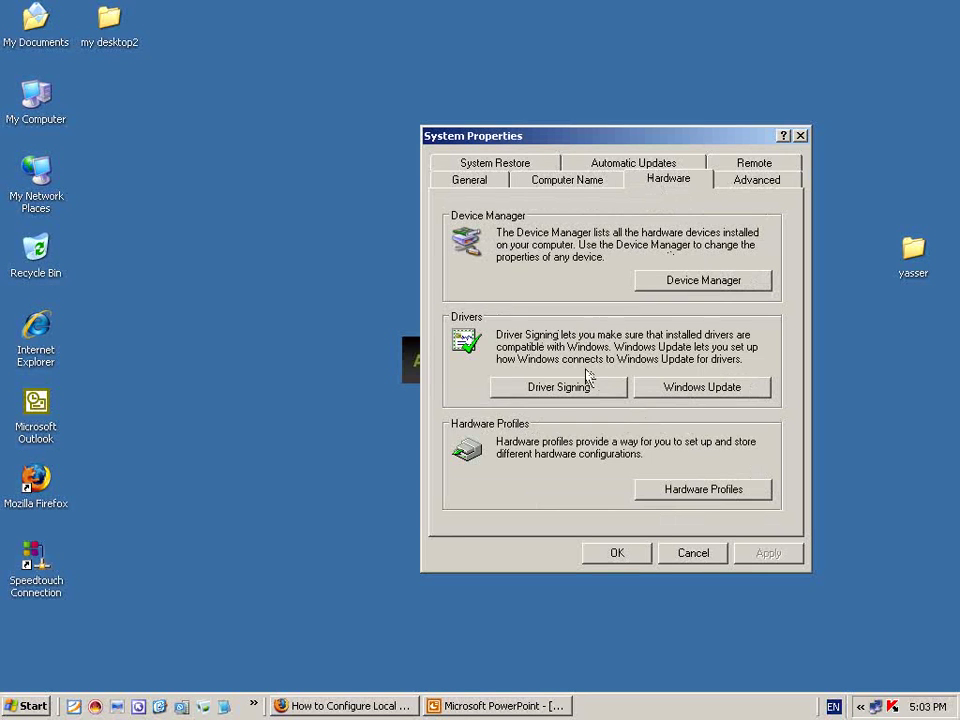
left_click(553, 387)
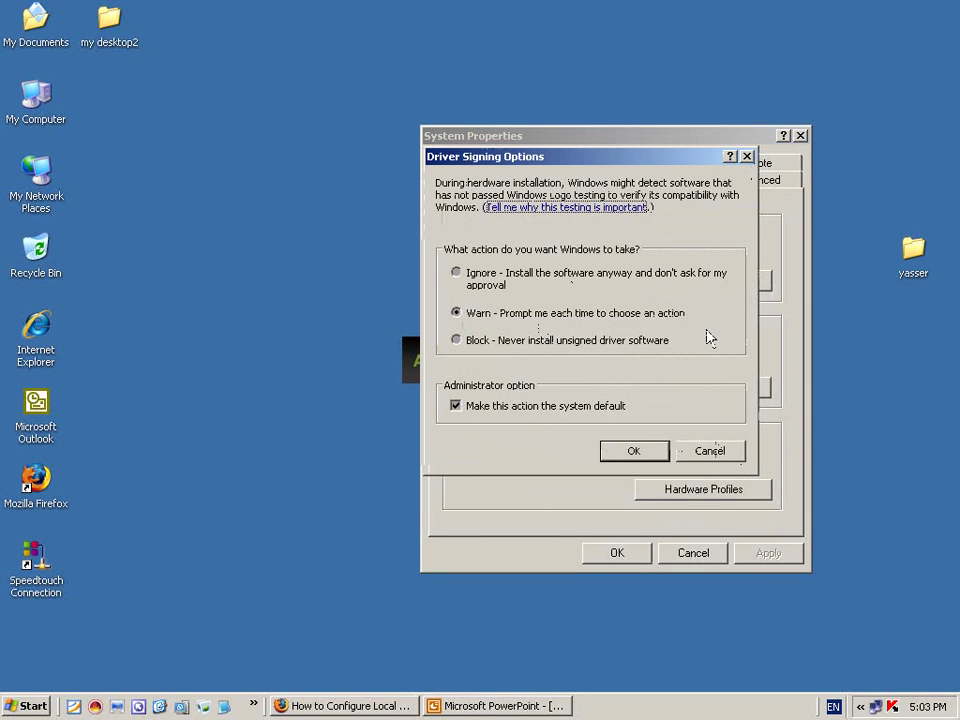
left_click(729, 450)
Examine the advanced system Error Reporting options, trying the Programs and Windows operating system checkboxes and viewing the program lists, and cancel without saving.
left_click(770, 181)
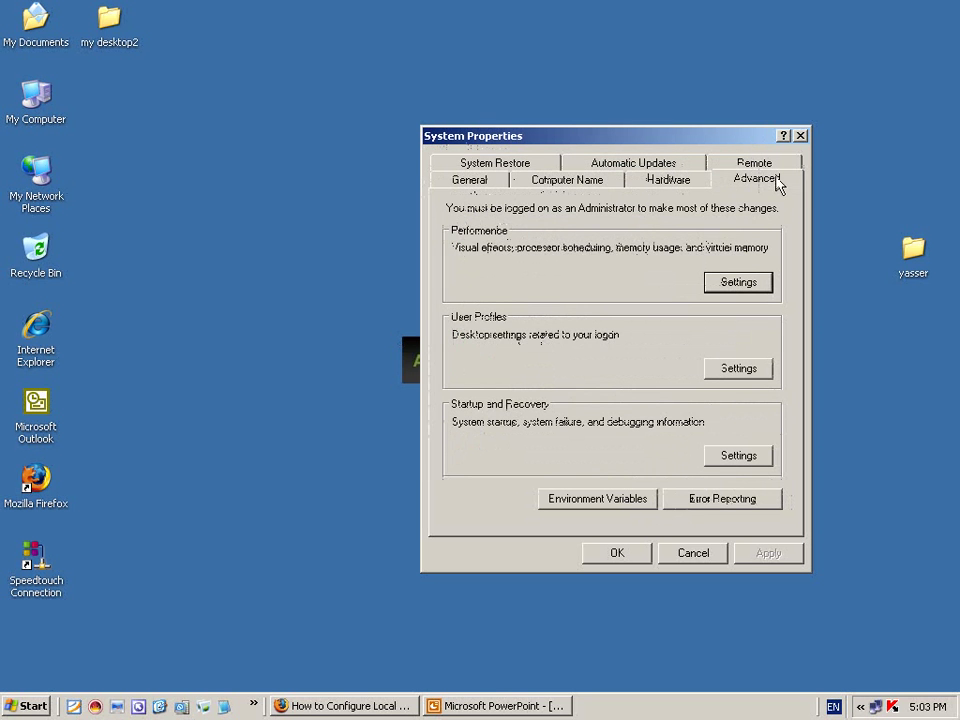
left_click(725, 507)
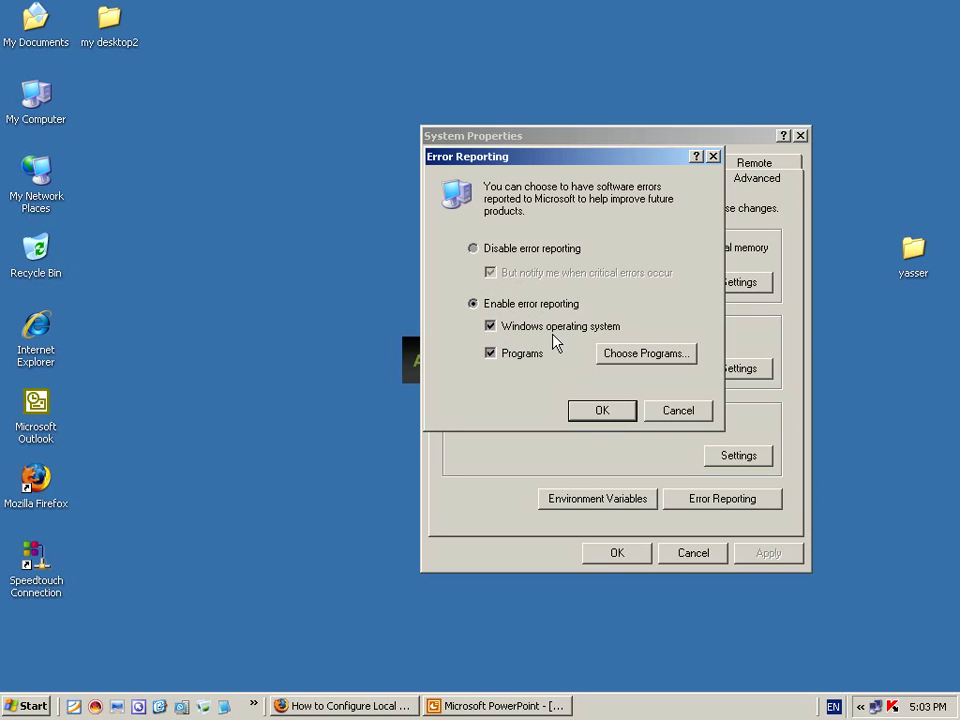
left_click(490, 353)
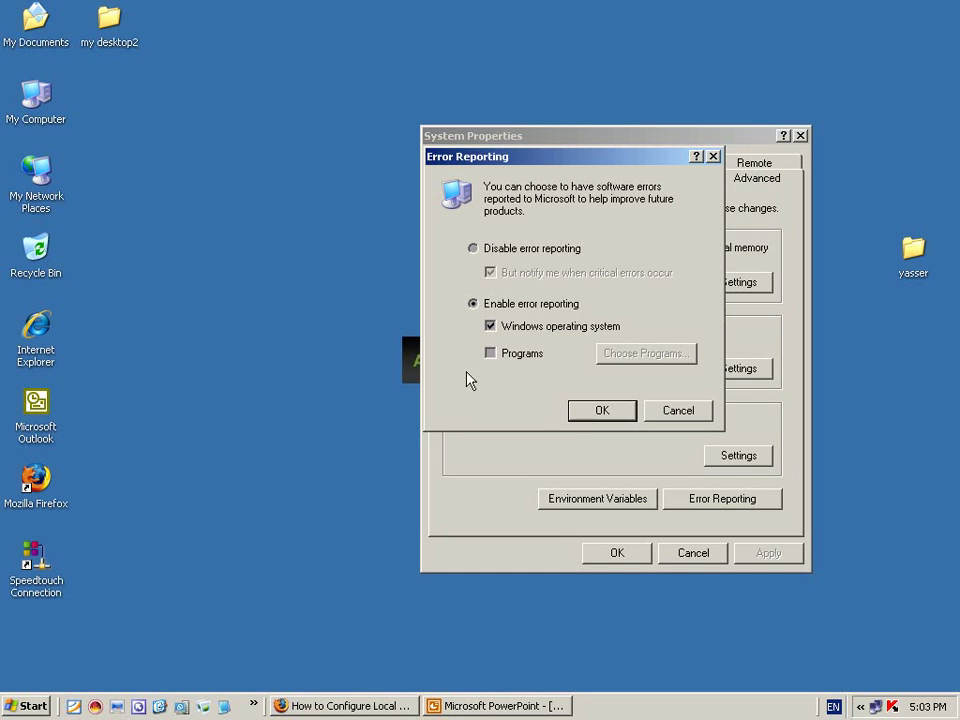
left_click(506, 354)
left_click(501, 328)
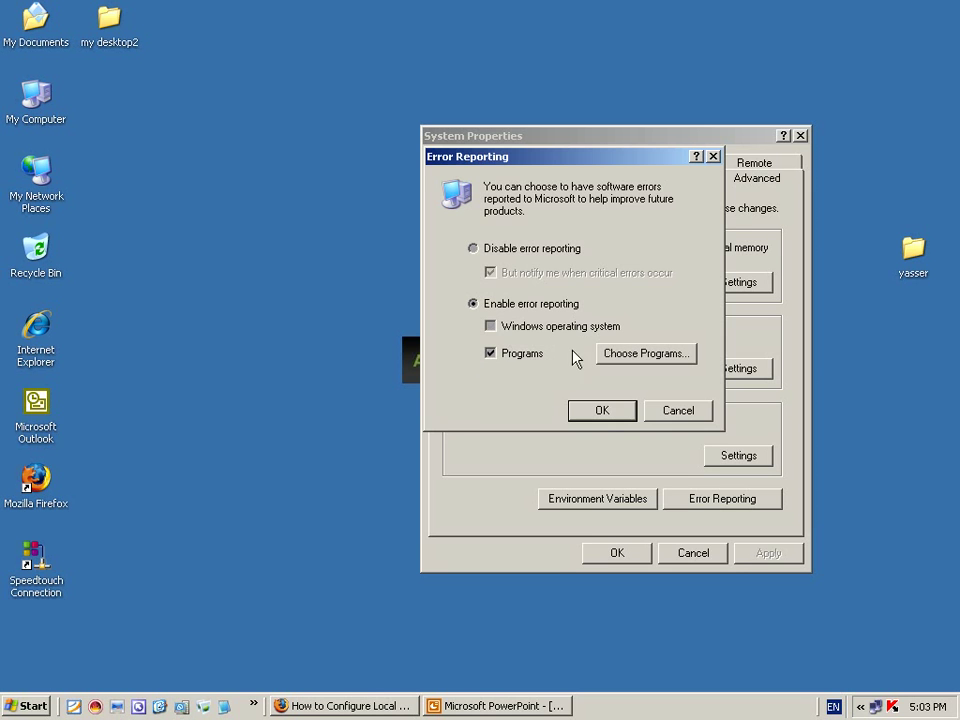
left_click(627, 356)
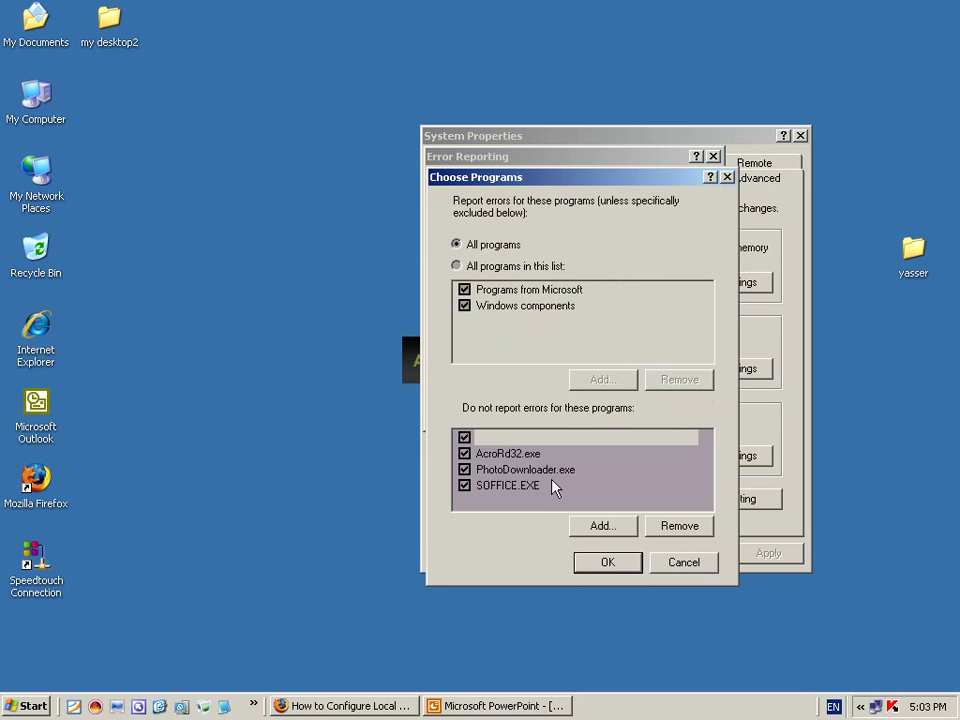
left_click(673, 566)
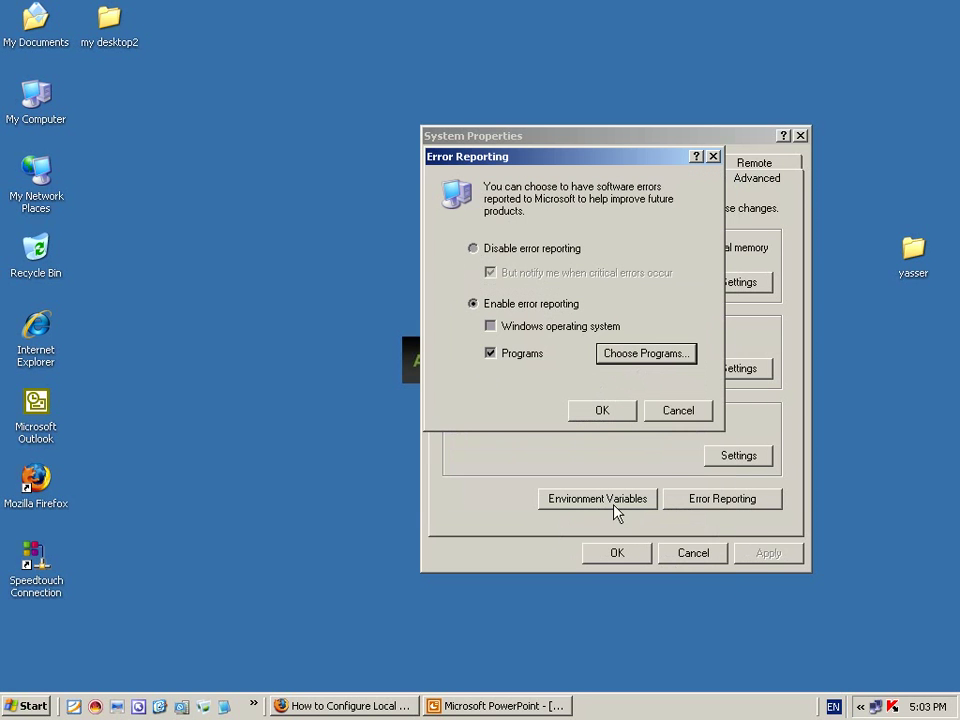
left_click(492, 330)
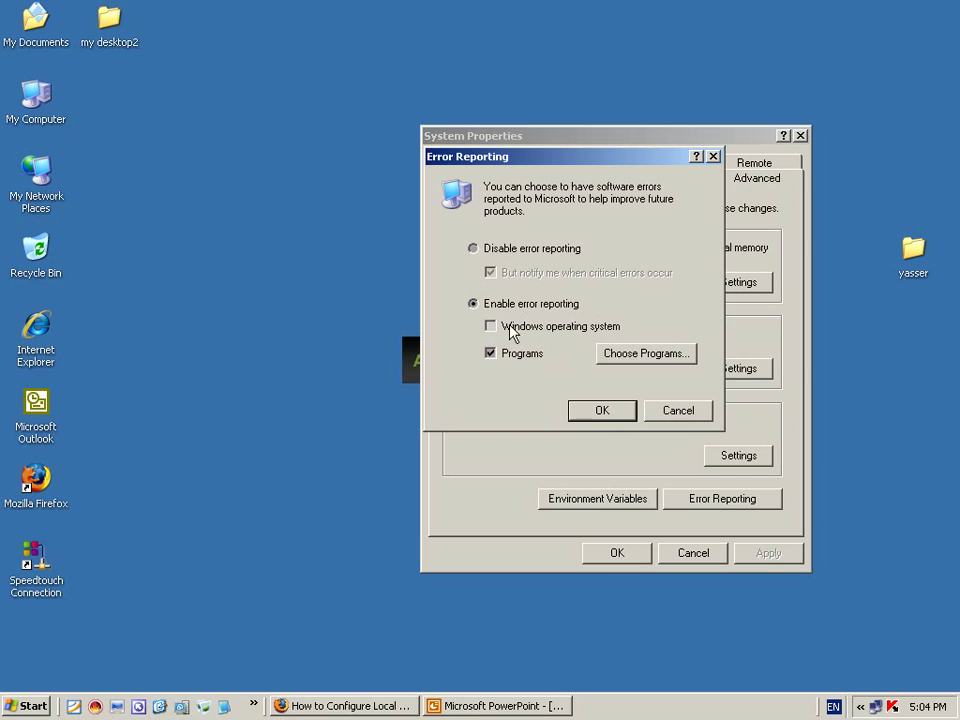
left_click(508, 328)
left_click(680, 414)
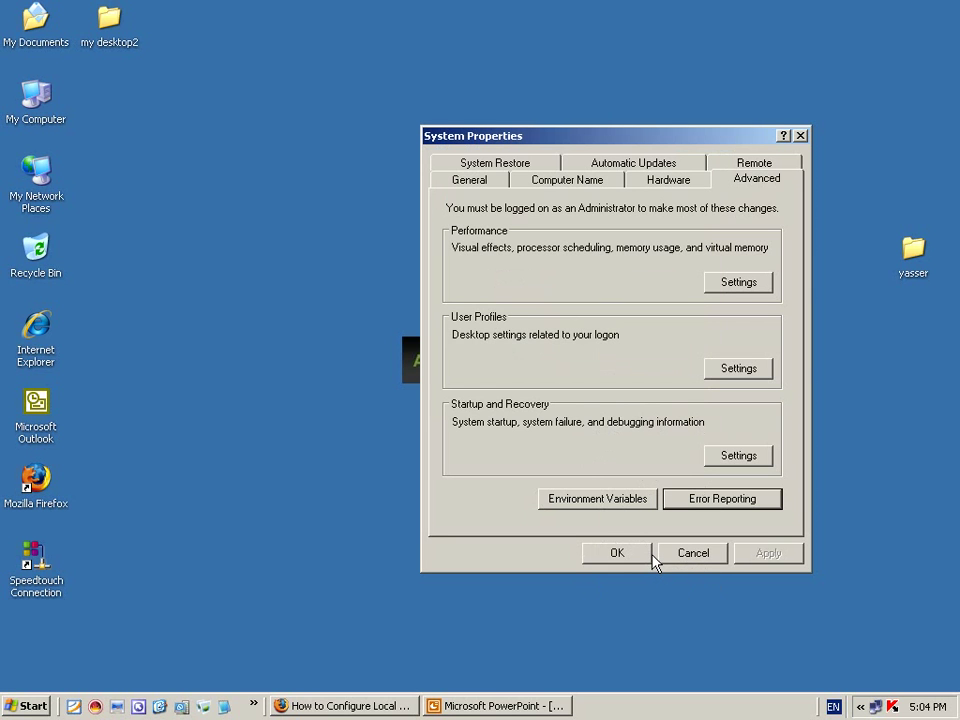
Review the user and system environment variables without changing them, and switch back to the PowerPoint presentation 2272C_08.ppt.
left_click(626, 503)
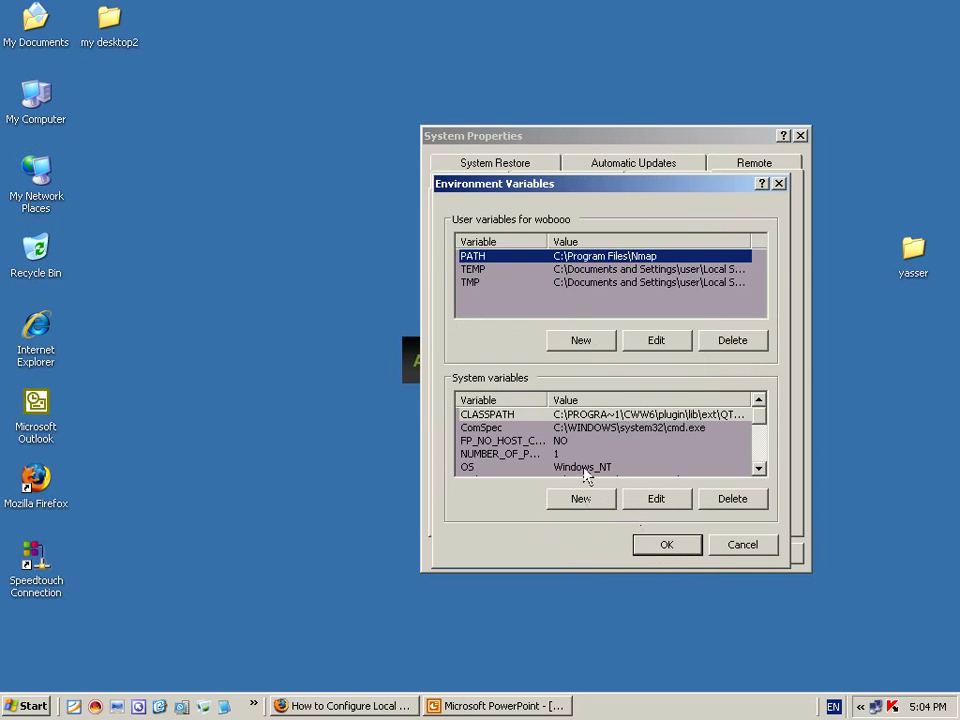
left_click(738, 549)
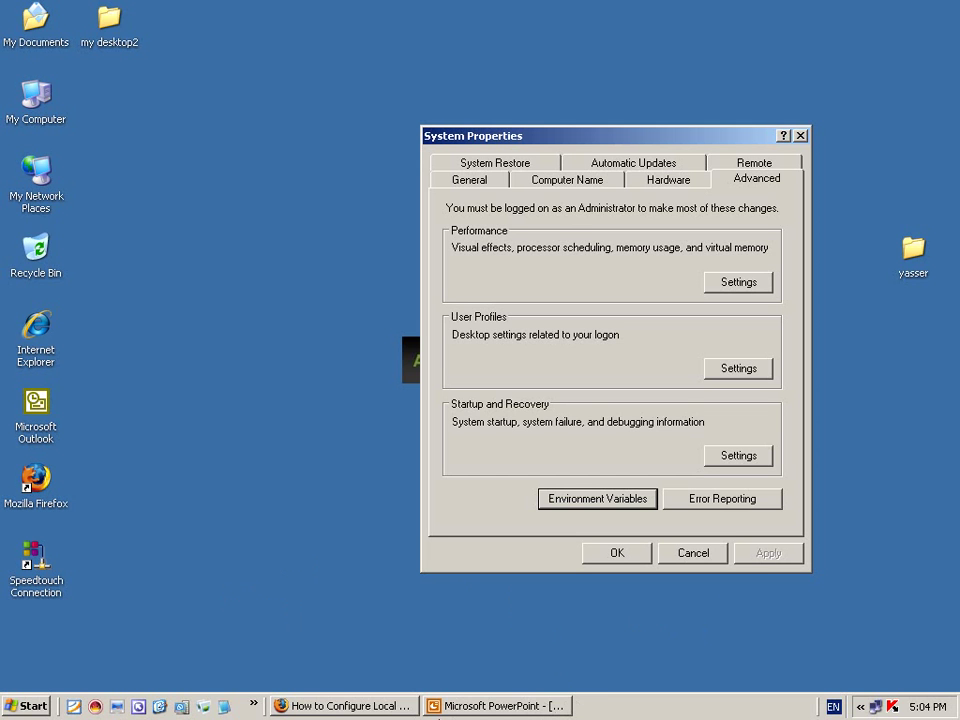
left_click(441, 708)
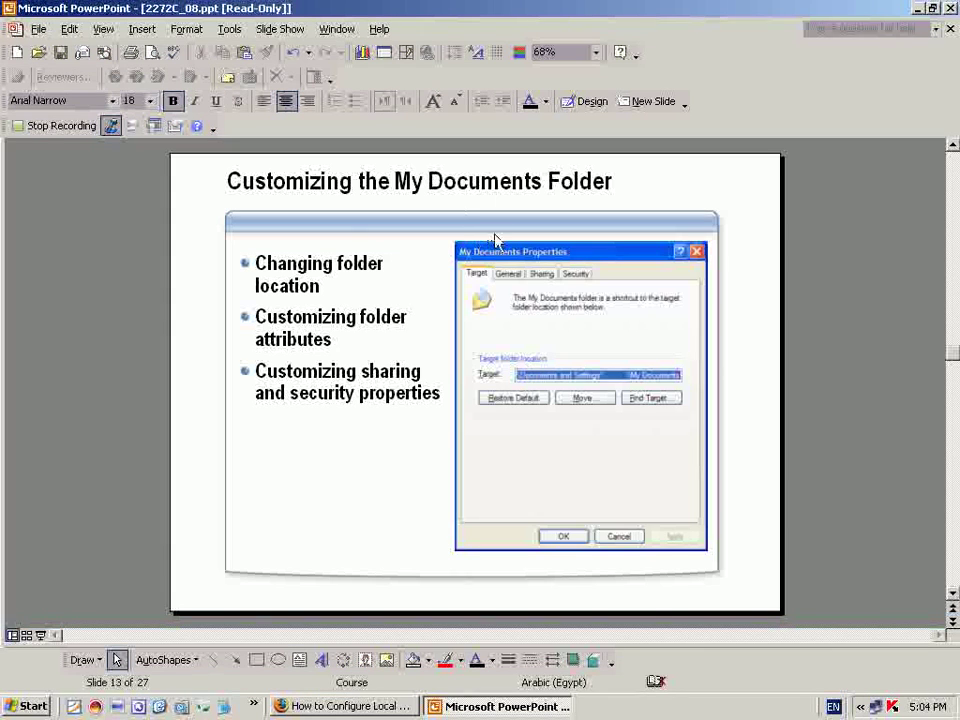